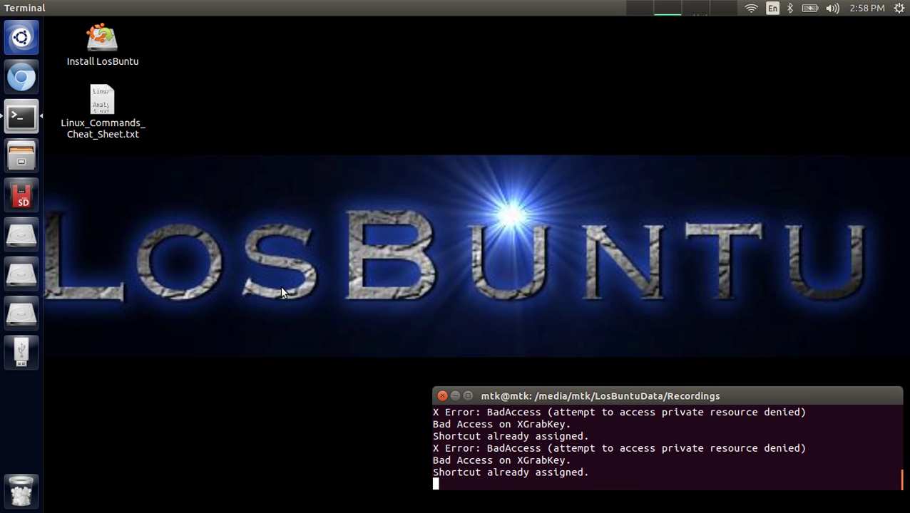
# - Open a new terminal window, list the mounted file systems with df -h, highlight the LosBuntuData mount point and enlarge the window
pyautogui.click(454, 395)
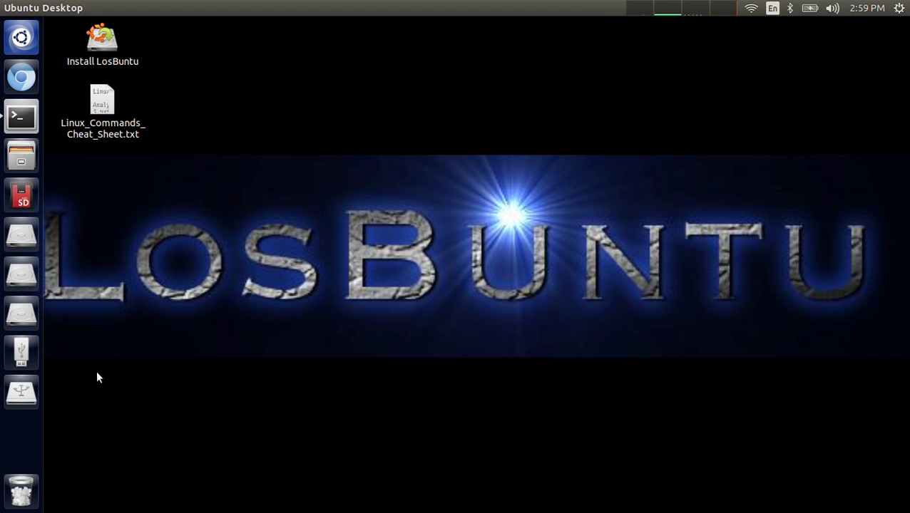
pyautogui.rightClick(22, 116)
pyautogui.click(62, 116)
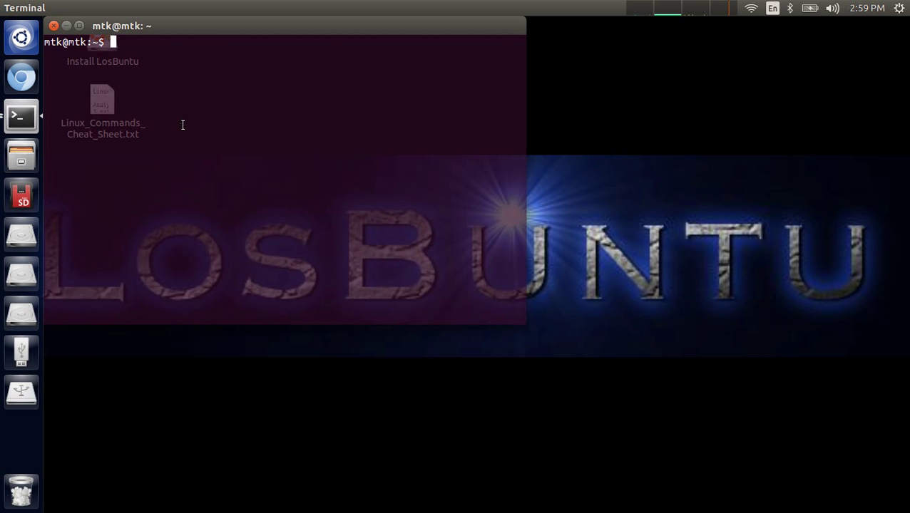
pyautogui.write('df -h')
pyautogui.press('Return')
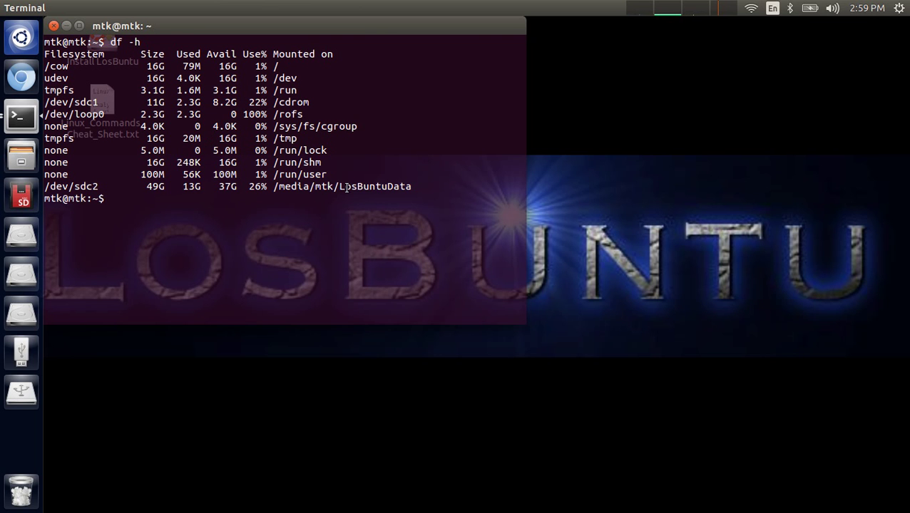
pyautogui.moveTo(412, 188); pyautogui.dragTo(273, 187)
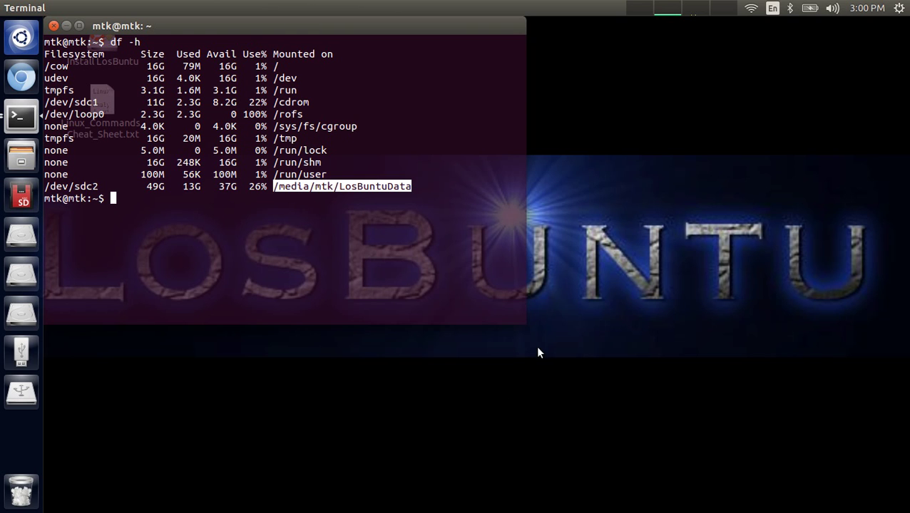
pyautogui.moveTo(525, 326); pyautogui.dragTo(817, 505)
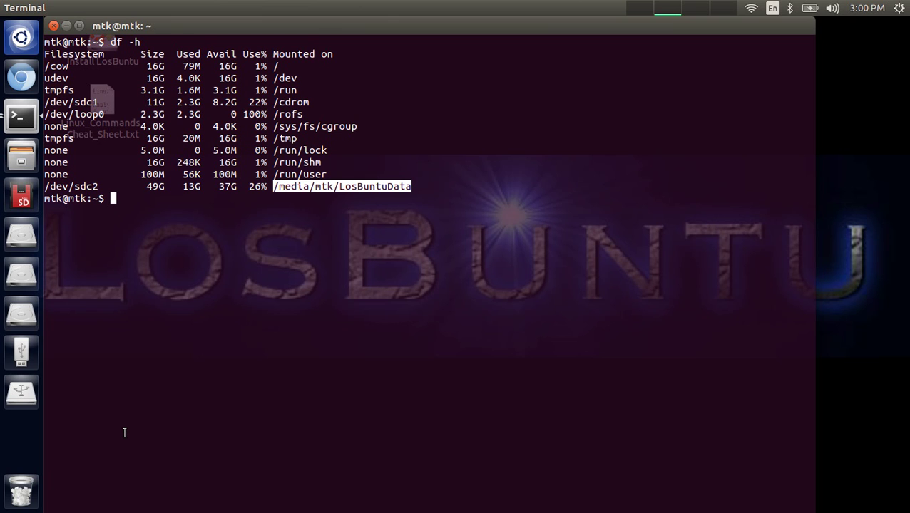
# - Mount the external USB drive by opening it, close its file window and rerun df -h in the terminal
pyautogui.click(24, 397)
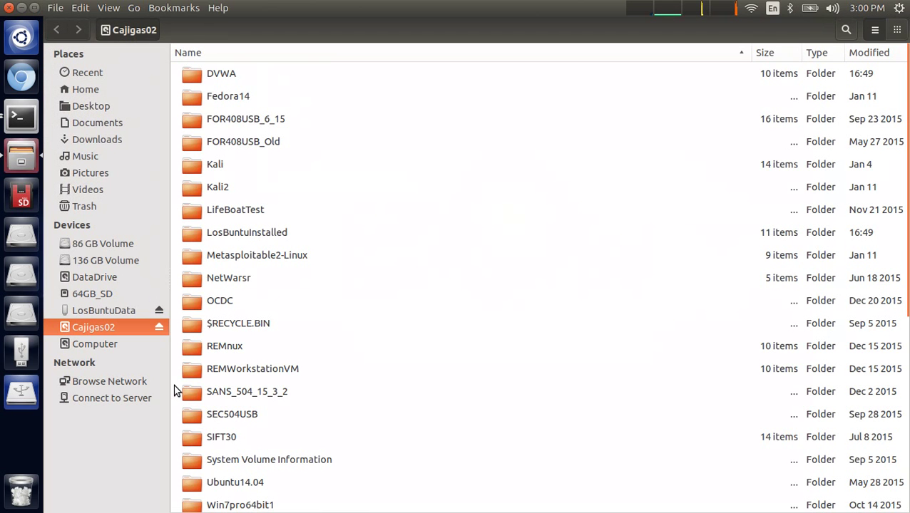
pyautogui.click(9, 8)
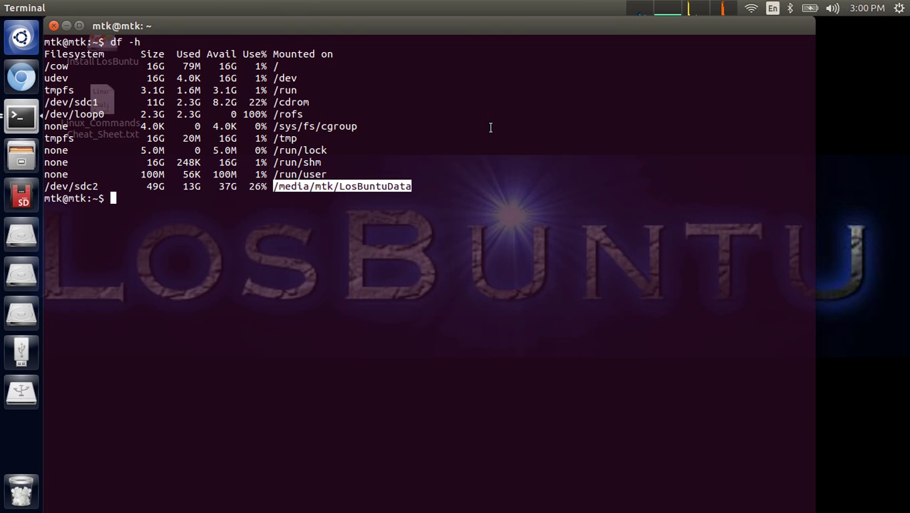
pyautogui.press('Up')
pyautogui.press('Return')
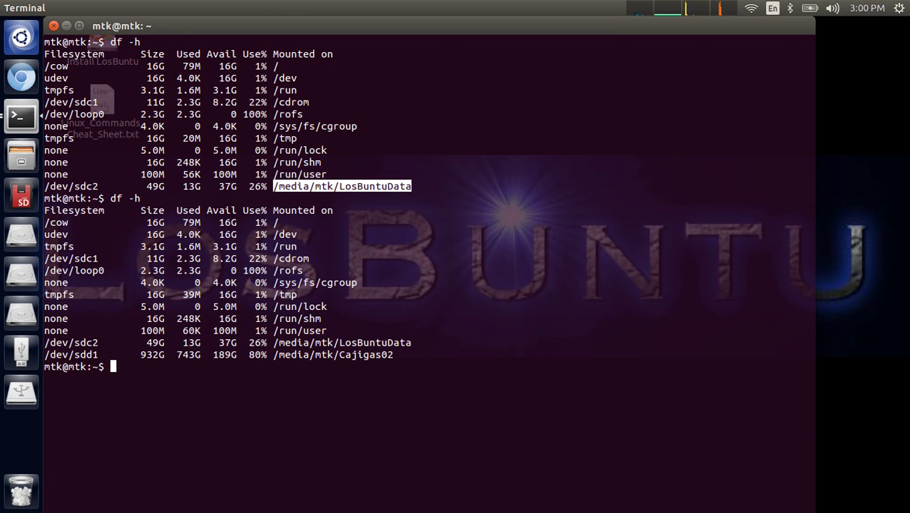
# - Highlight the external drive's /dev/sdd1 device name and its mount point in the df output, and close the terminal
pyautogui.moveTo(98, 354); pyautogui.dragTo(47, 356)
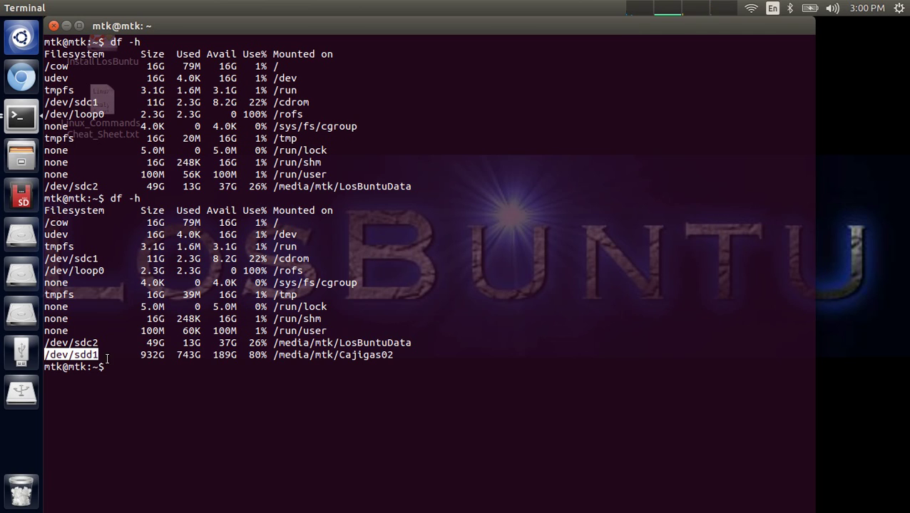
pyautogui.moveTo(394, 354); pyautogui.dragTo(272, 355)
pyautogui.click(376, 355)
pyautogui.moveTo(397, 354); pyautogui.dragTo(334, 355)
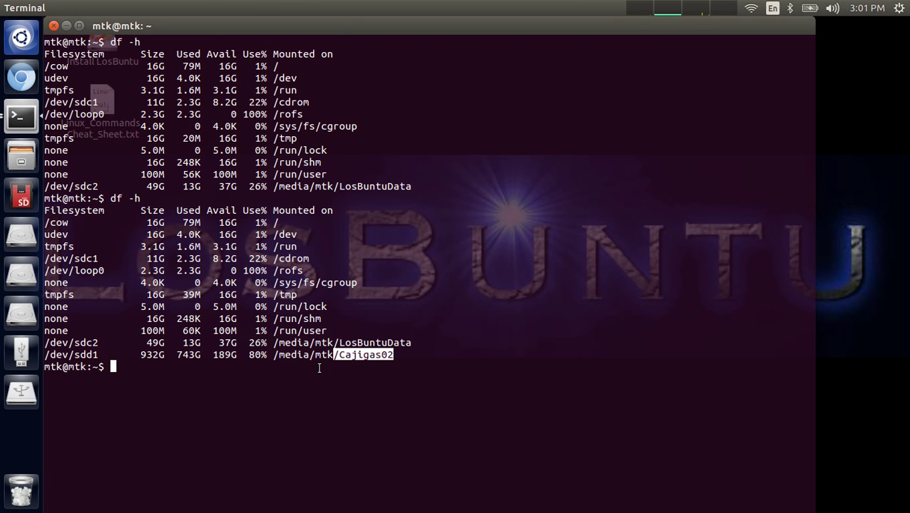
pyautogui.moveTo(18, 7)
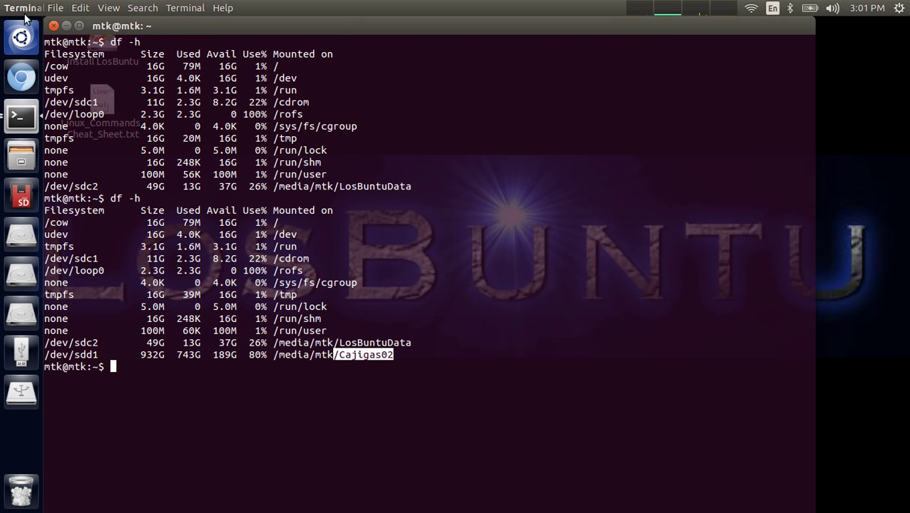
pyautogui.click(55, 25)
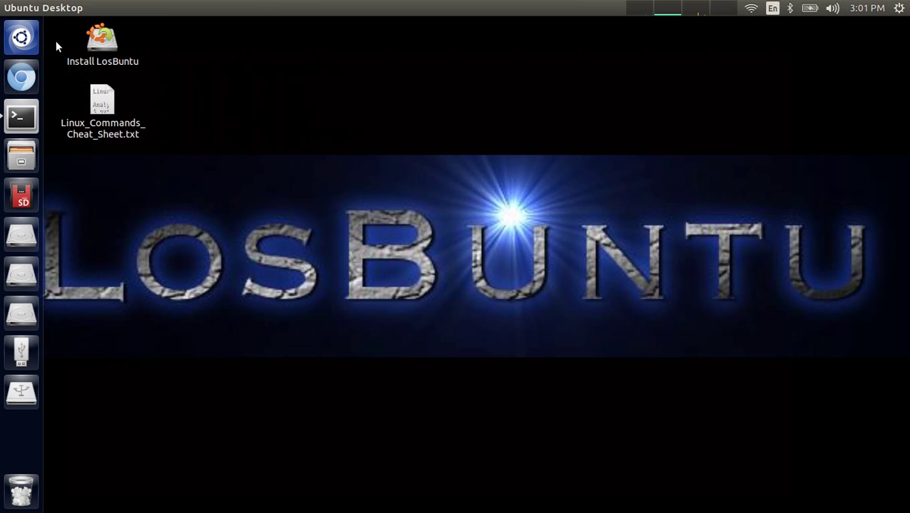
# - Browse to the DVWA folder on the external drive in the file manager and select Damn Vulnerable Windows 7-disk1.vmdk
pyautogui.click(23, 162)
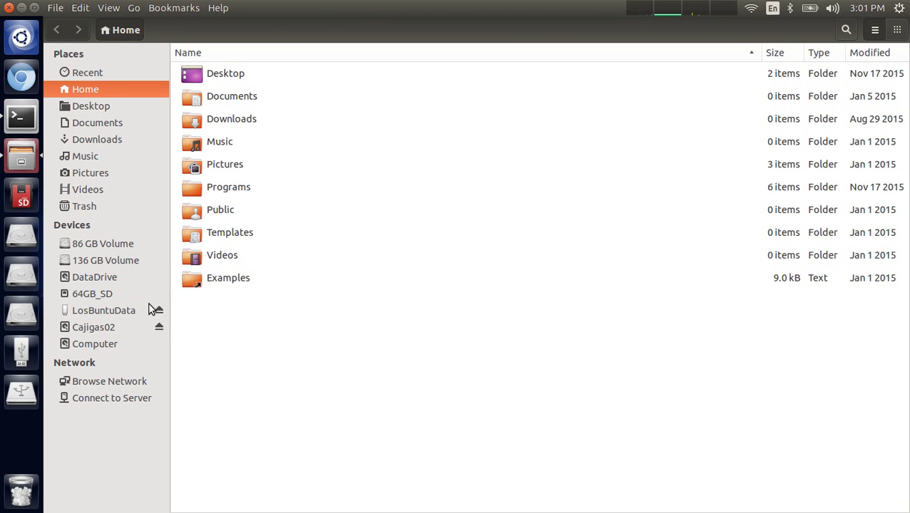
pyautogui.click(98, 326)
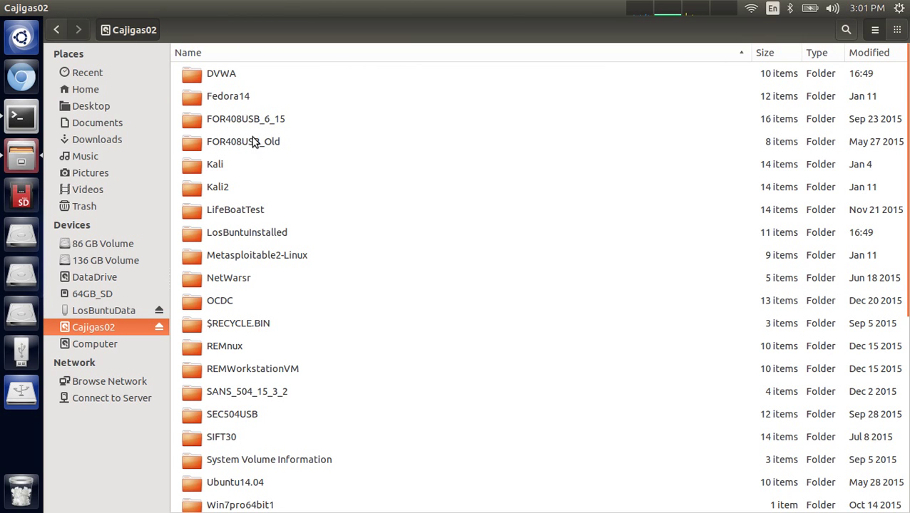
pyautogui.click(246, 74)
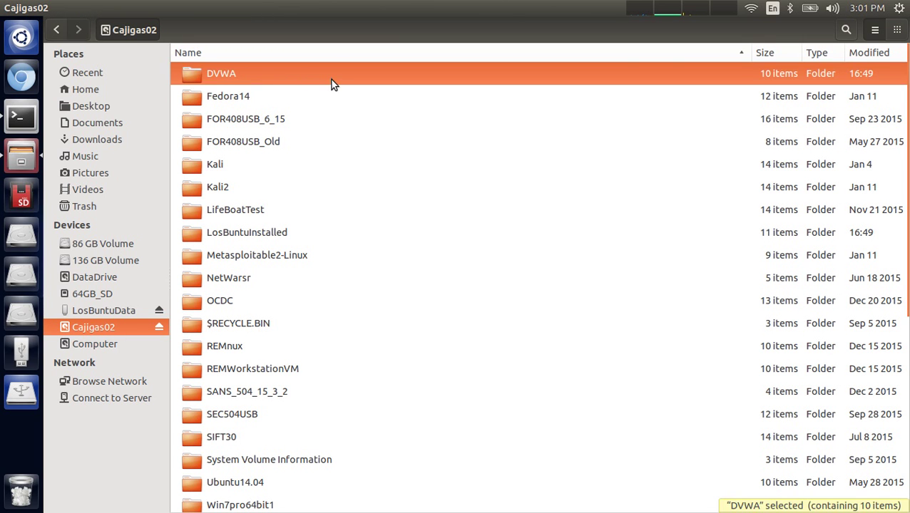
pyautogui.doubleClick(274, 74)
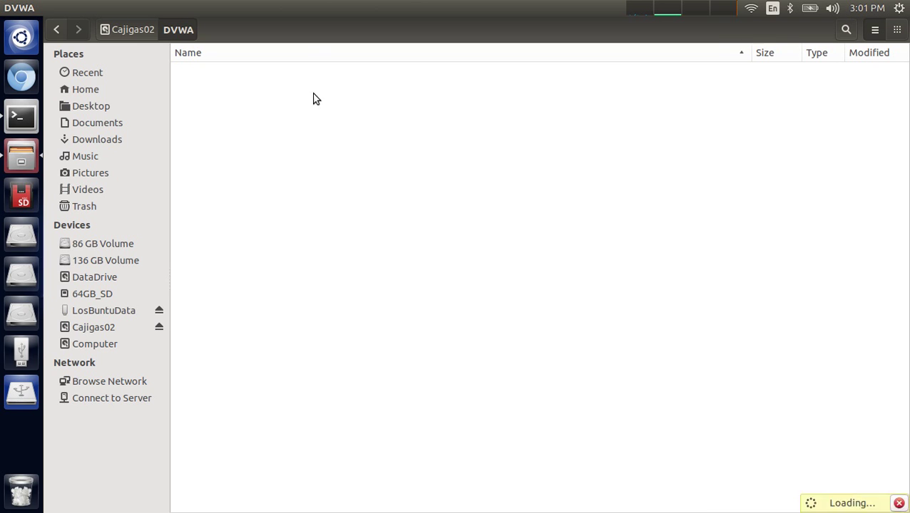
pyautogui.click(322, 166)
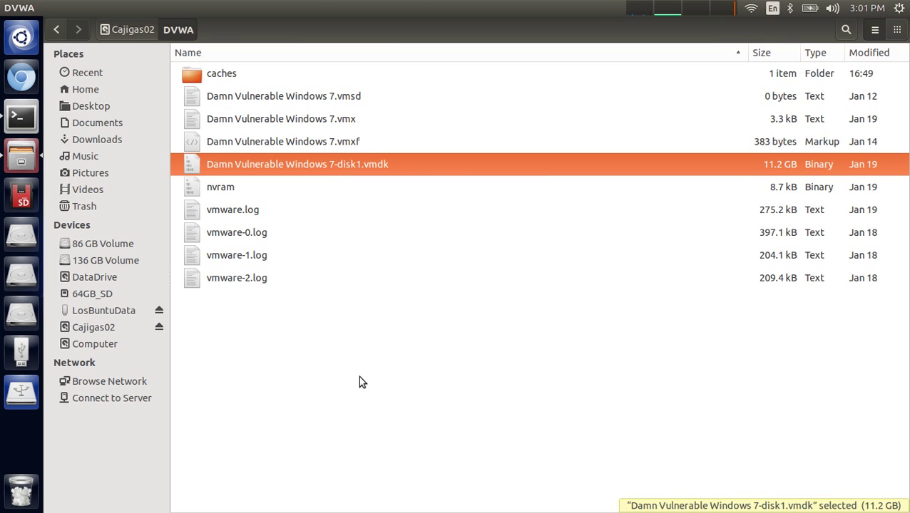
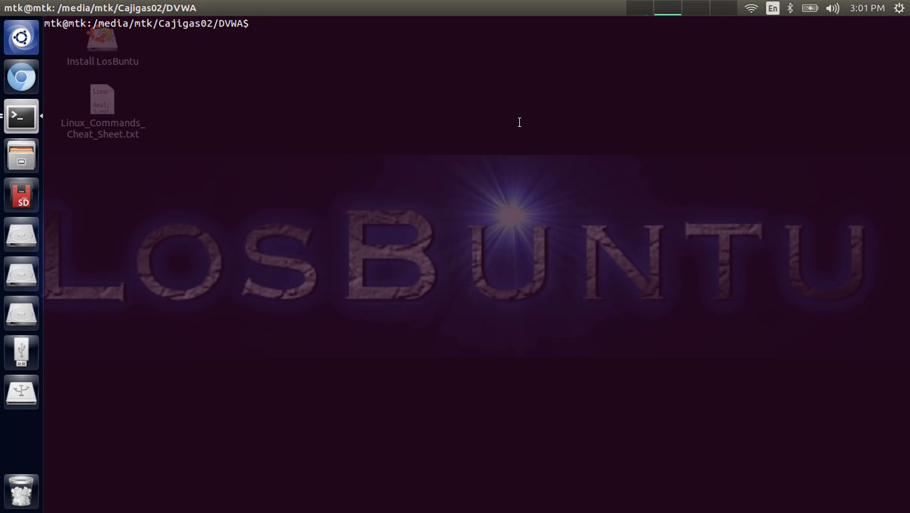
# - List the DVWA folder's contents with ls -l in the terminal and highlight the Damn Vulnerable Windows 7-disk1.vmdk file name
pyautogui.write('ls -l')
pyautogui.press('Return')
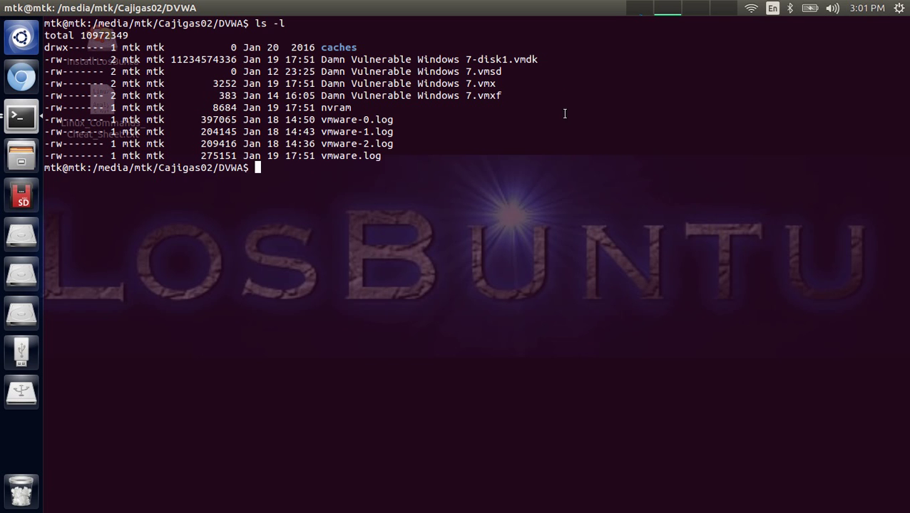
pyautogui.moveTo(538, 59); pyautogui.dragTo(322, 59)
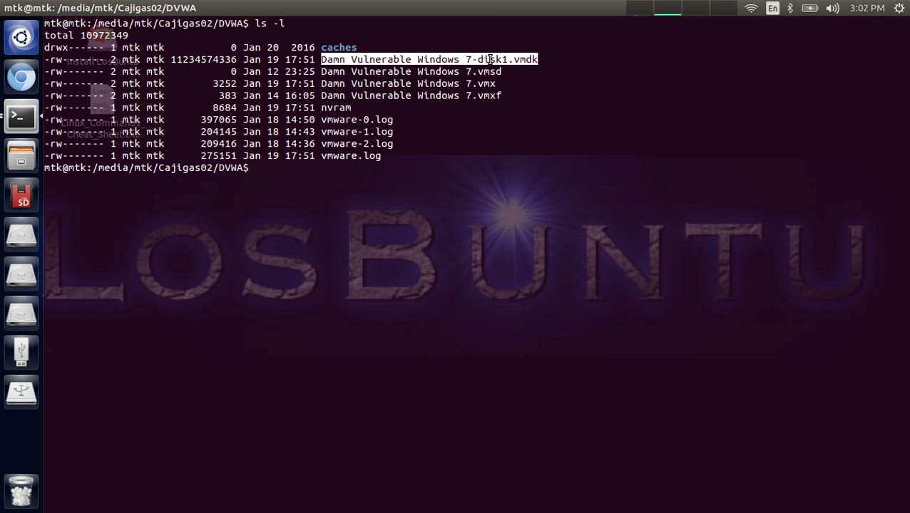
pyautogui.click(558, 59)
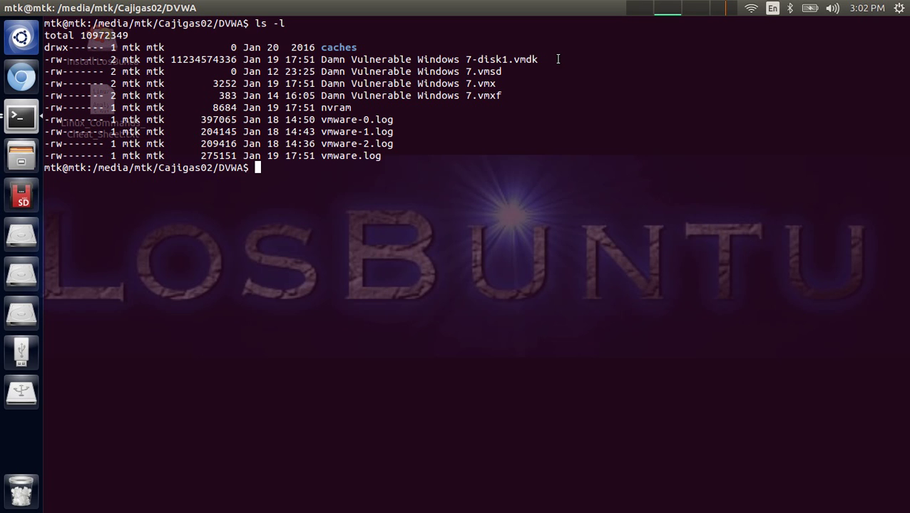
pyautogui.write('mkdir /mnt/vmdk')
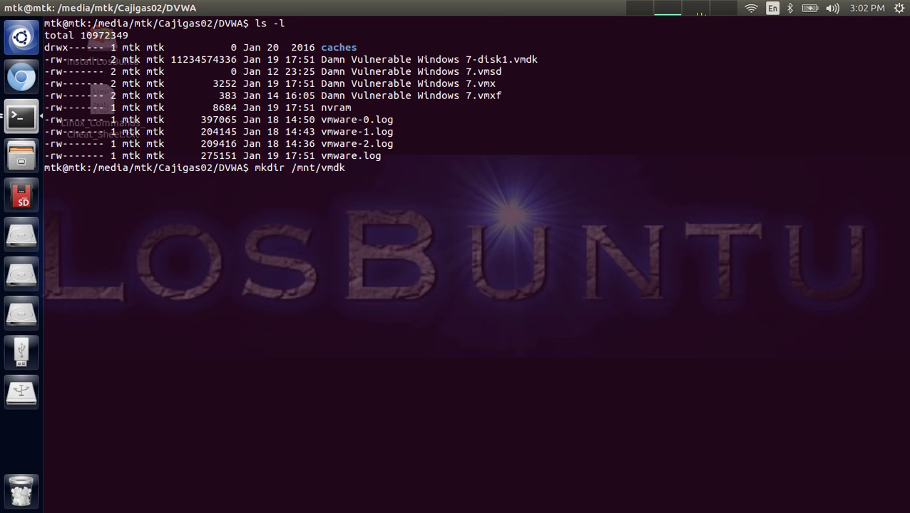
pyautogui.press('Left')
pyautogui.press('Left')
pyautogui.press('Left')
pyautogui.press('Left')
pyautogui.press('Left')
pyautogui.press('Left')
pyautogui.press('Left')
pyautogui.press('Left')
pyautogui.press('Right')
pyautogui.press('Right')
pyautogui.press('Left')
pyautogui.press('Left')
pyautogui.press('Right')
pyautogui.press('Right')
pyautogui.press('Left')
pyautogui.press('Left')
pyautogui.press('Right')
pyautogui.press('Right')
pyautogui.press('Left')
pyautogui.press('Left')
pyautogui.press('Left')
pyautogui.press('Left')
pyautogui.press('Left')
pyautogui.press('Left')
pyautogui.press('Left')
pyautogui.press('Left')
pyautogui.press('Left')
pyautogui.hotkey('ctrl', 'c')
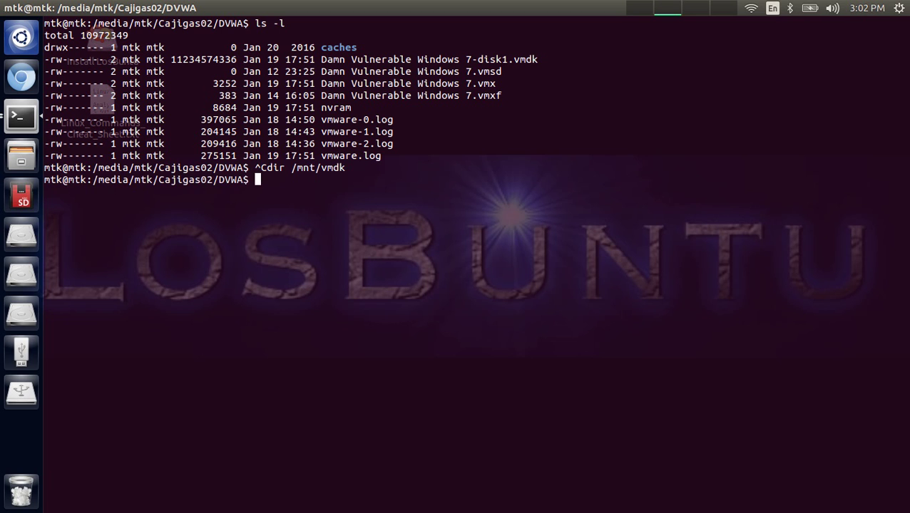
# - Switch to a root shell with sudo su, entering the account password, and compare the old and new prompts
pyautogui.write('sudo su')
pyautogui.press('Return')
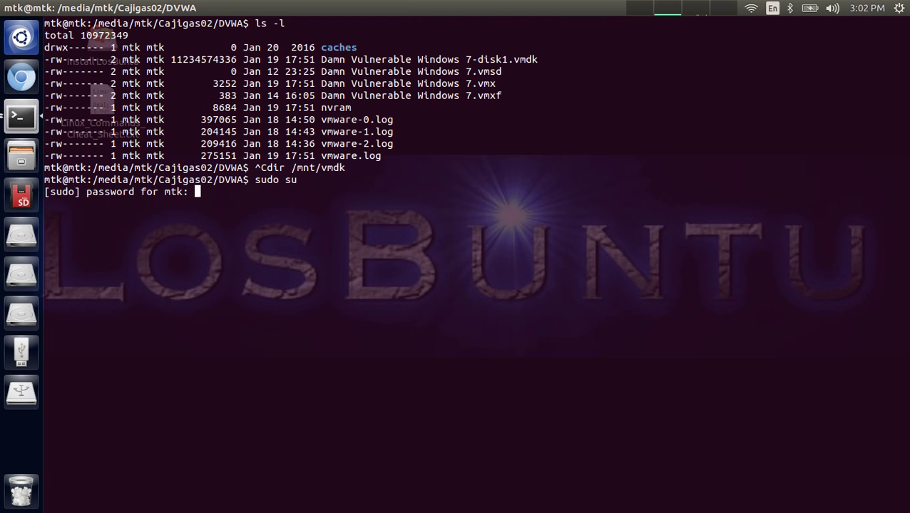
pyautogui.press('Return')
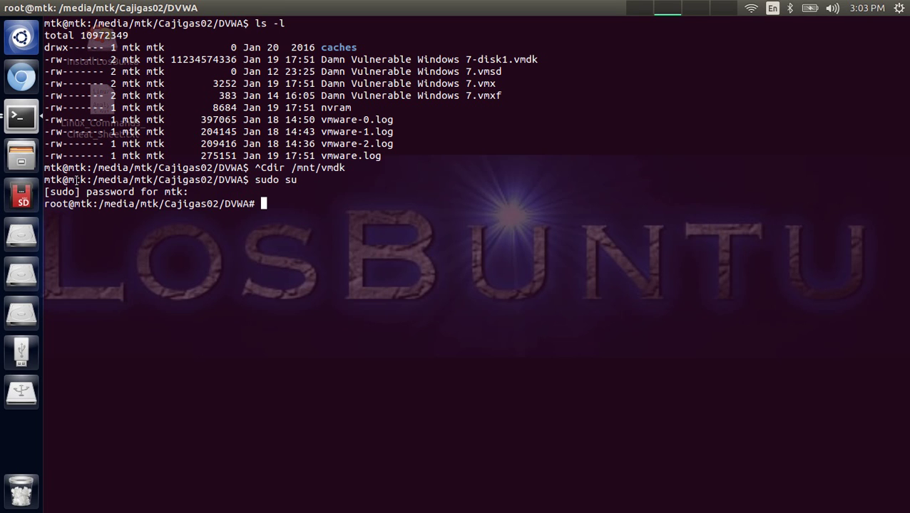
pyautogui.moveTo(86, 180); pyautogui.dragTo(48, 180)
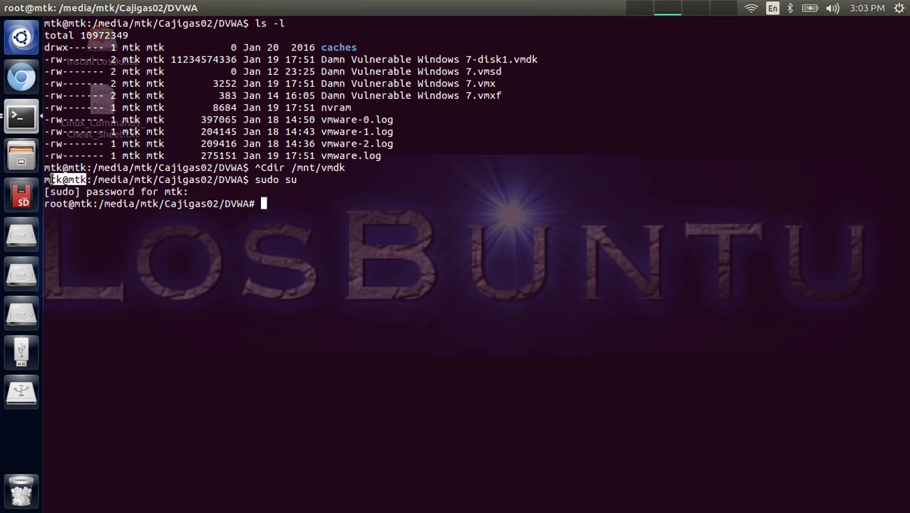
pyautogui.click(62, 204)
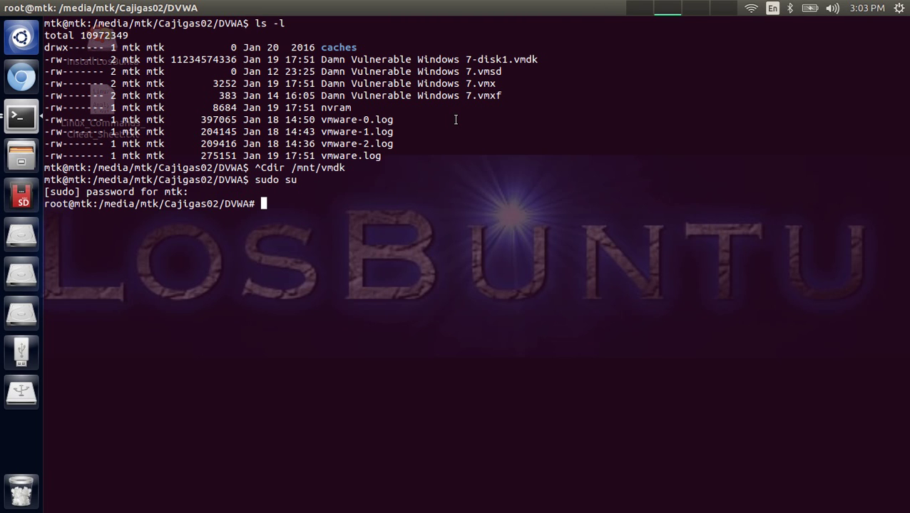
# - Create the mount point directory /mnt/vmdk with mkdir
pyautogui.write('mkdir /mnt/vmdk')
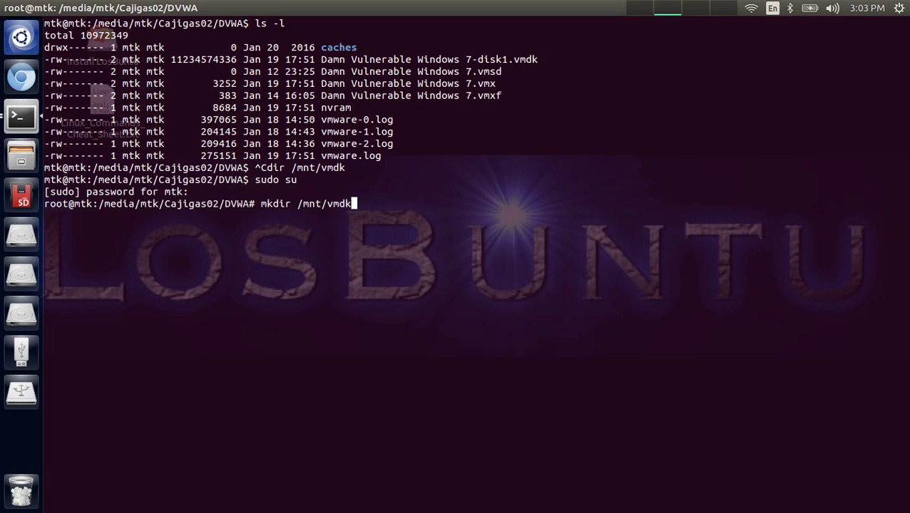
pyautogui.press('Return')
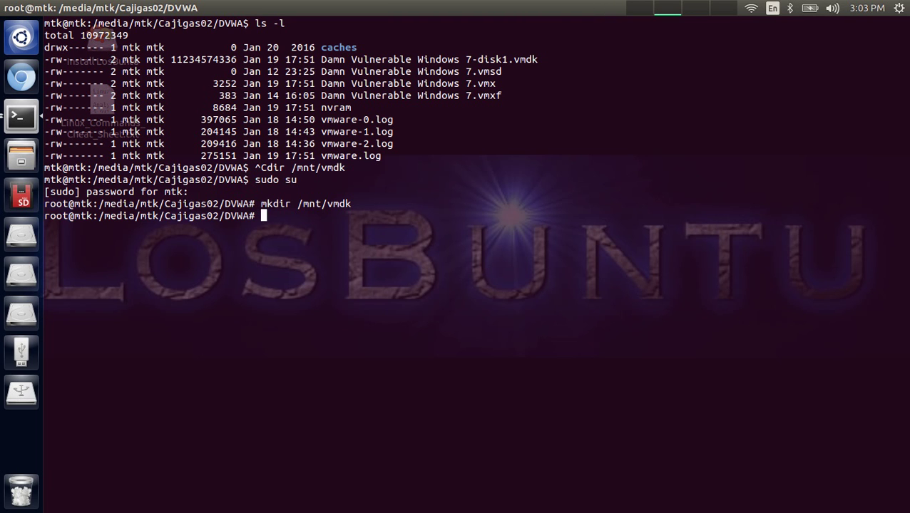
# - Mount Damn Vulnerable Windows 7-disk1.vmdk on /mnt/vmdk/ with vmdkmount
pyautogui.moveTo(540, 59); pyautogui.dragTo(479, 60)
pyautogui.click(549, 60)
pyautogui.moveTo(539, 59); pyautogui.dragTo(322, 61)
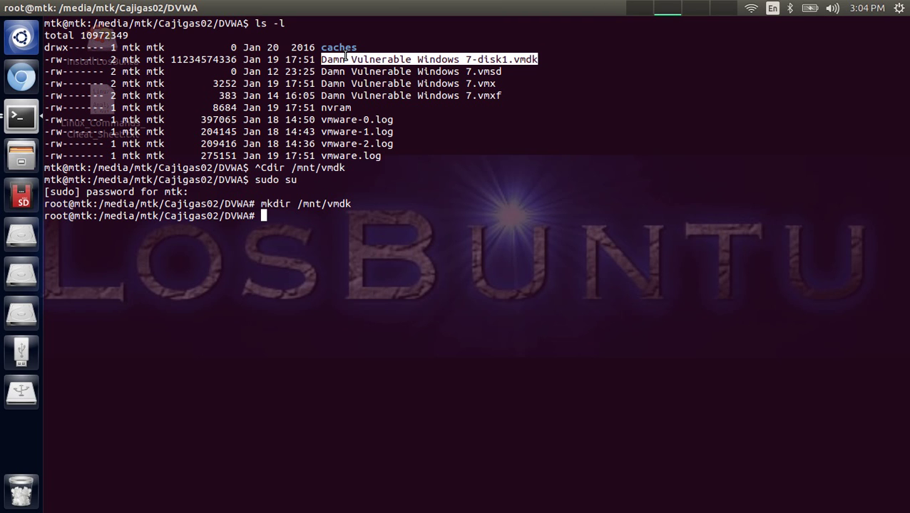
pyautogui.write('vmdmo')
pyautogui.press('BackSpace')
pyautogui.press('BackSpace')
pyautogui.write('kmount')
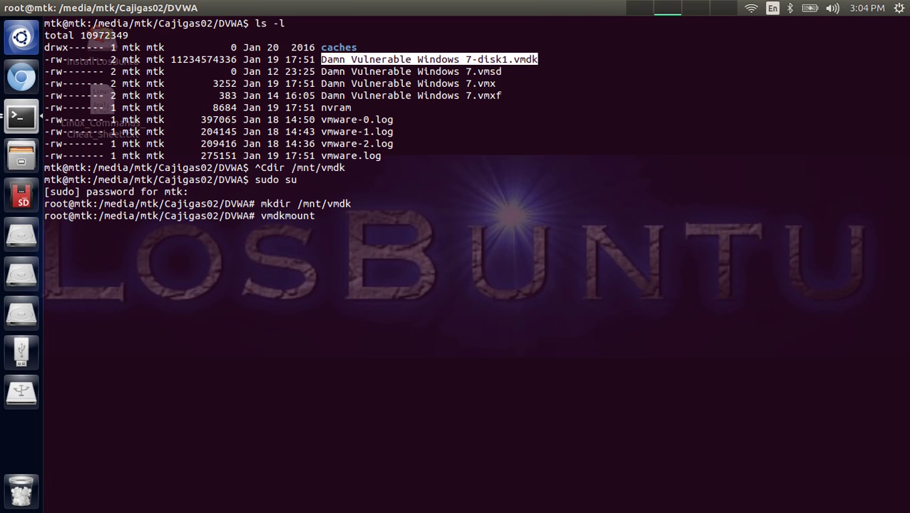
pyautogui.write(' Da')
pyautogui.press('Tab')
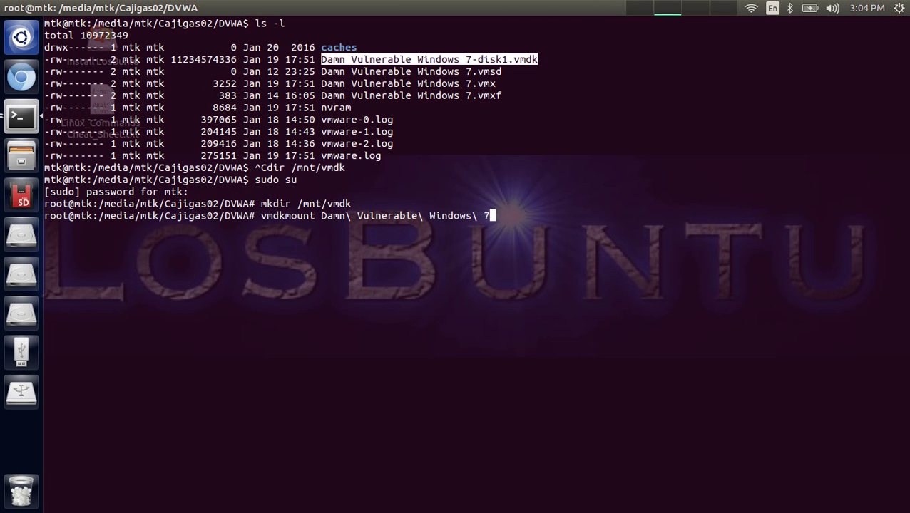
pyautogui.write('-d')
pyautogui.press('Tab')
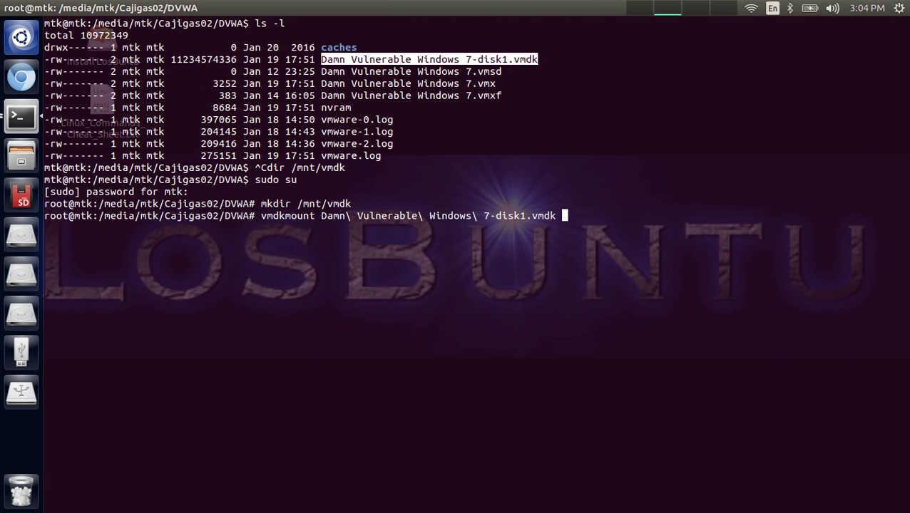
pyautogui.write('/mnt/vmdk/')
pyautogui.press('Return')
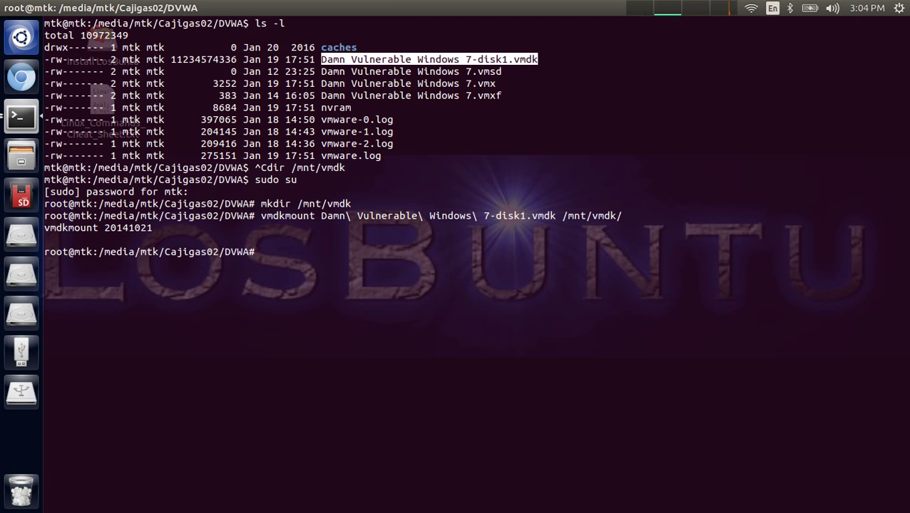
# - Change the working directory to /mnt/vmdk/
pyautogui.write('cd /mnt/vm')
pyautogui.press('Tab')
pyautogui.press('Return')
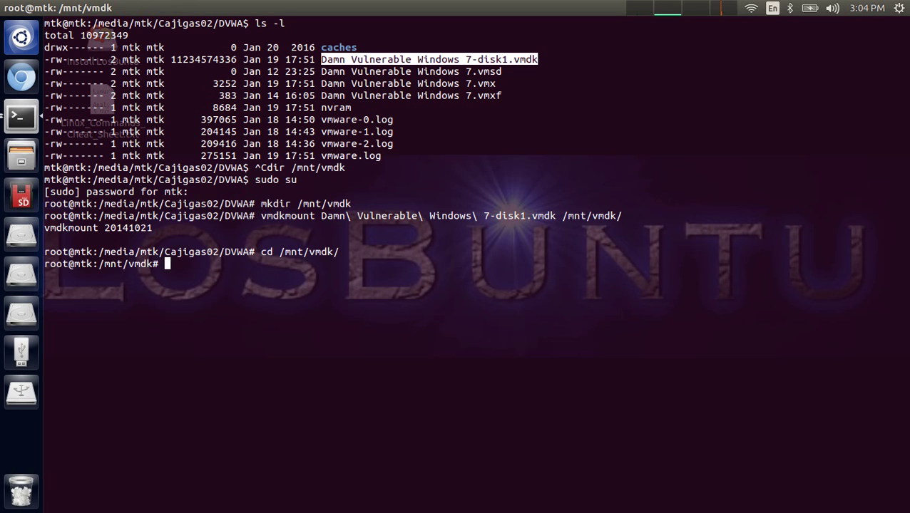
# - List the contents of /mnt/vmdk in long format and check the name of the raw image file
pyautogui.write('ls -l')
pyautogui.press('Return')
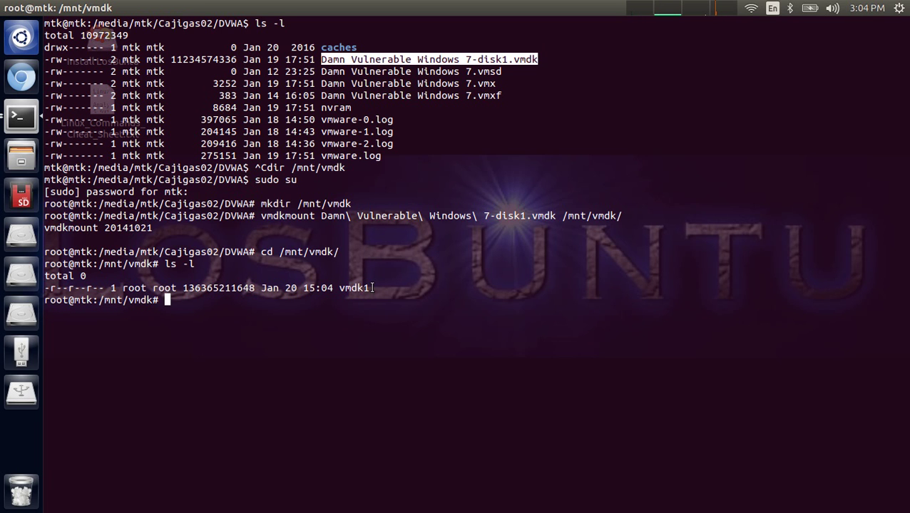
pyautogui.moveTo(370, 288); pyautogui.dragTo(340, 288)
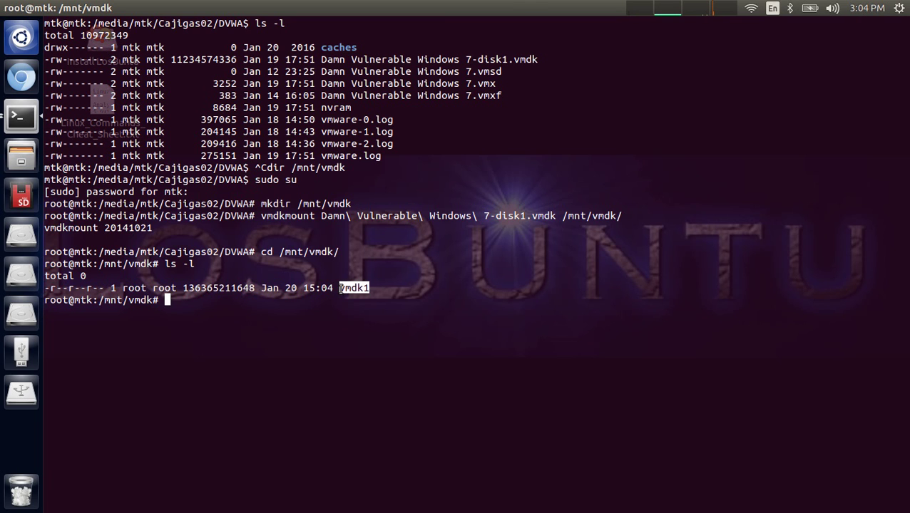
pyautogui.click(376, 288)
pyautogui.moveTo(369, 288); pyautogui.dragTo(340, 288)
pyautogui.click(381, 288)
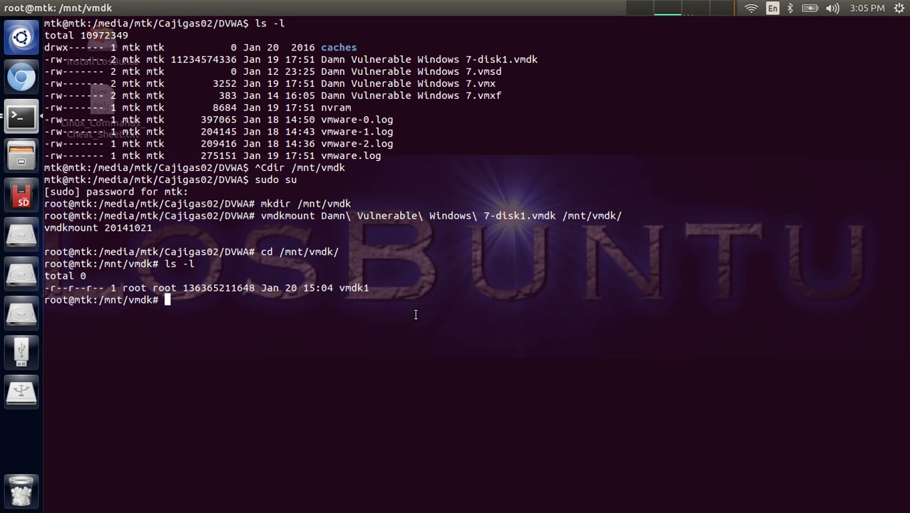
pyautogui.moveTo(370, 288); pyautogui.dragTo(340, 288)
pyautogui.click(373, 288)
# - Display the partition table of vmdk1 with mmls and examine the start sectors of the two NTFS partitions
pyautogui.write('mmls vmdk1')
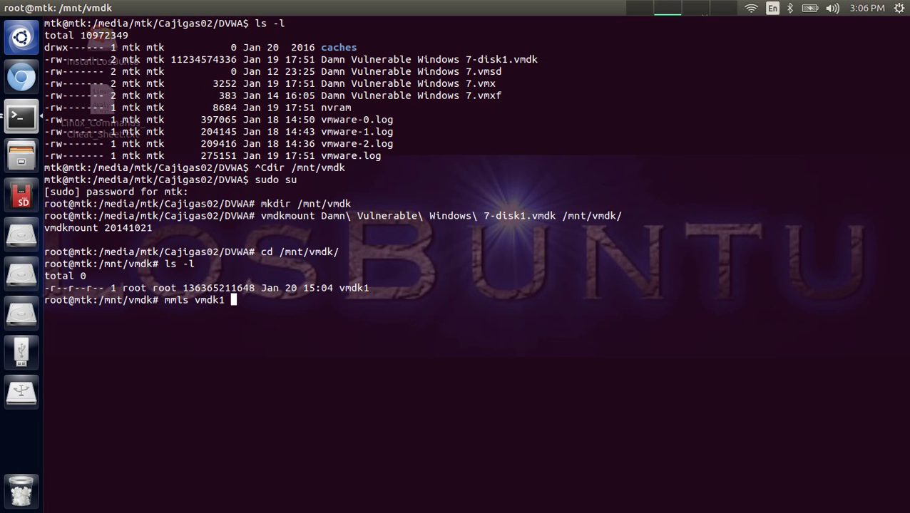
pyautogui.press('Return')
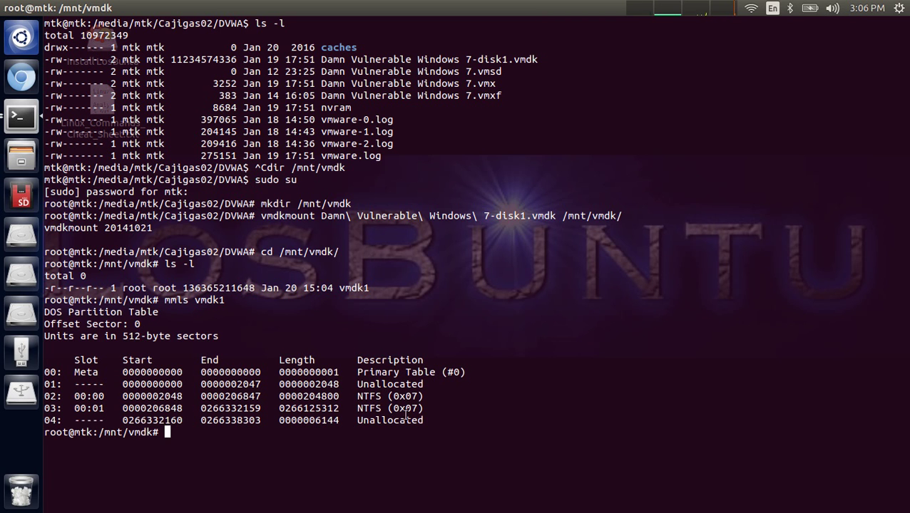
pyautogui.moveTo(418, 408); pyautogui.dragTo(357, 407)
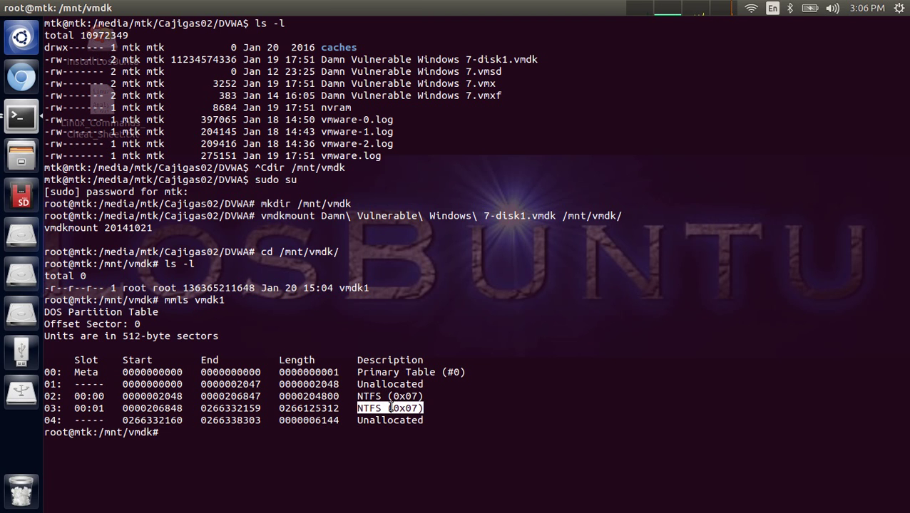
pyautogui.click(425, 397)
pyautogui.moveTo(425, 397); pyautogui.dragTo(356, 397)
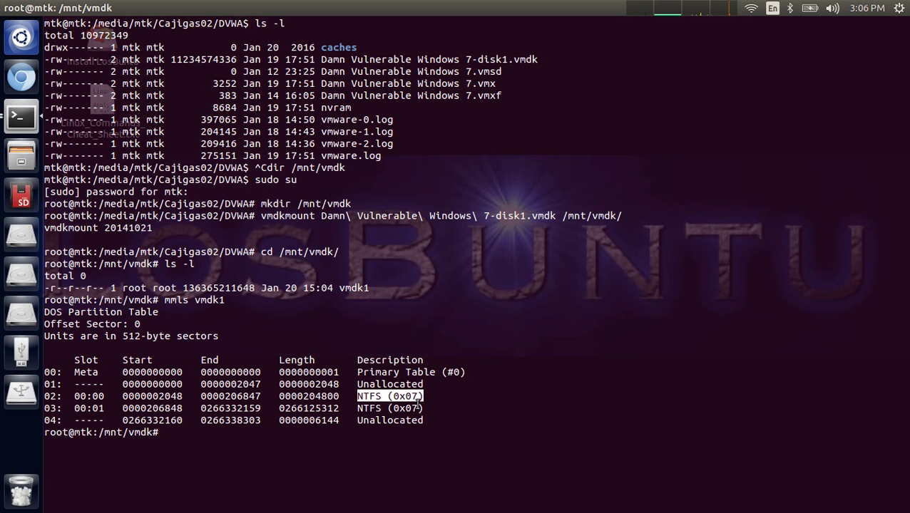
pyautogui.moveTo(183, 396); pyautogui.dragTo(159, 397)
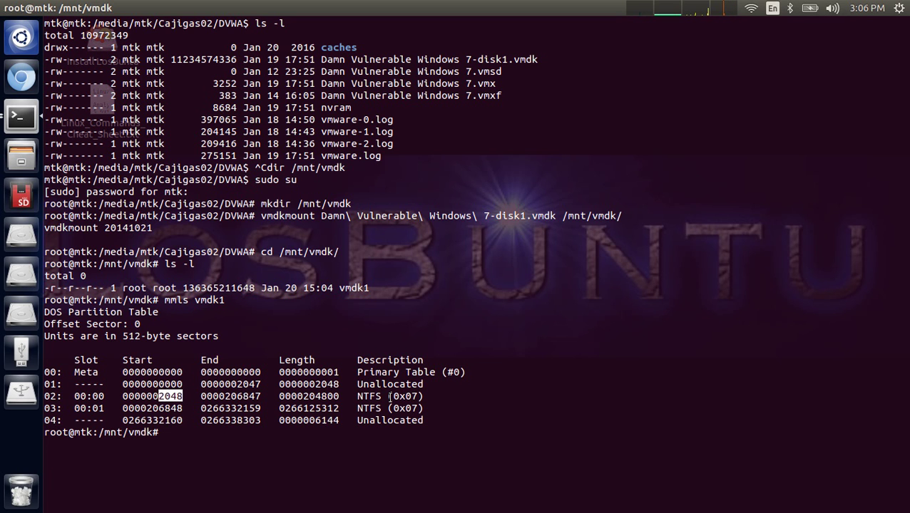
pyautogui.moveTo(183, 409); pyautogui.dragTo(149, 408)
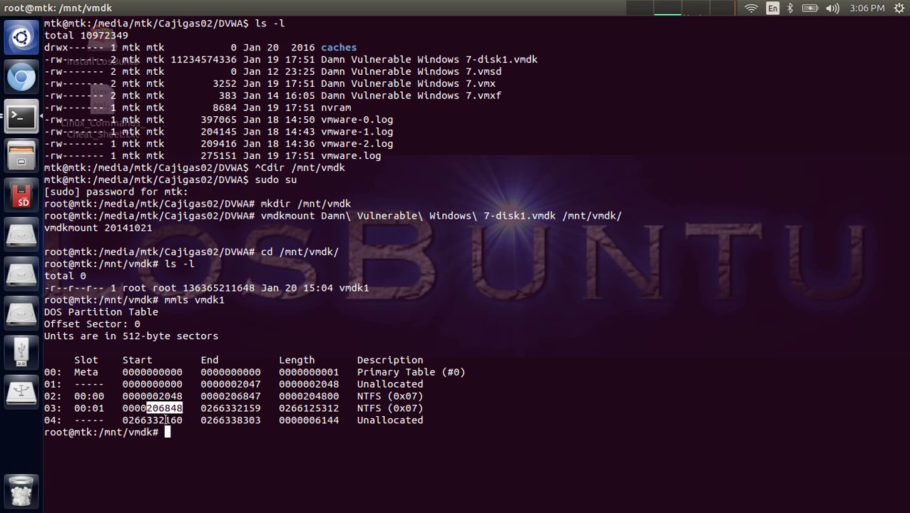
# - Calculate the byte offset of the second NTFS partition by piping 512*206848 into bc
pyautogui.moveTo(182, 407); pyautogui.dragTo(146, 408)
pyautogui.write('echo 512')
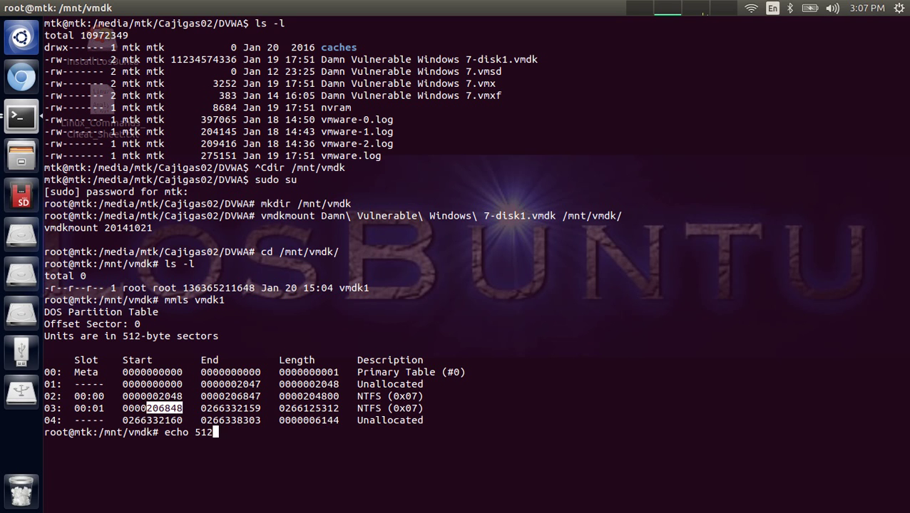
pyautogui.write('*206848 | bc')
pyautogui.press('Return')
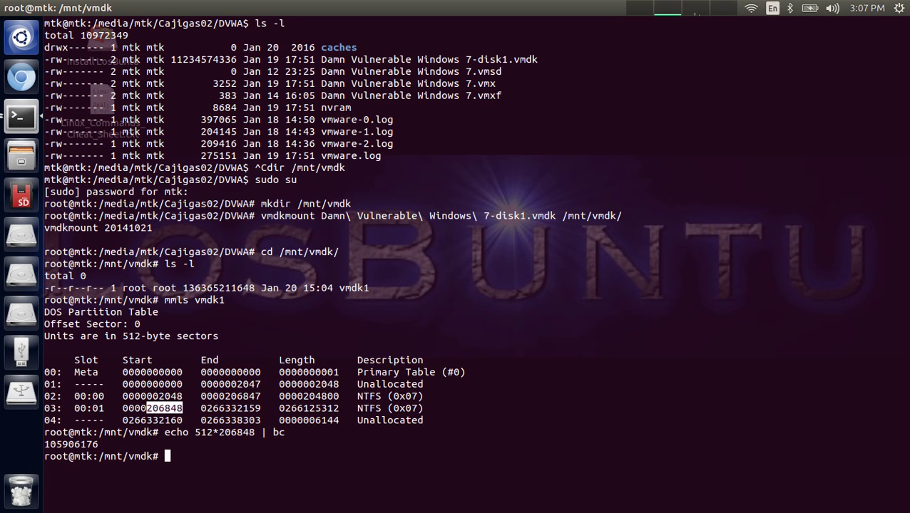
# - Copy the calculated byte offset from the terminal output to the clipboard
pyautogui.click(76, 444)
pyautogui.doubleClick(75, 444)
pyautogui.rightClick(74, 441)
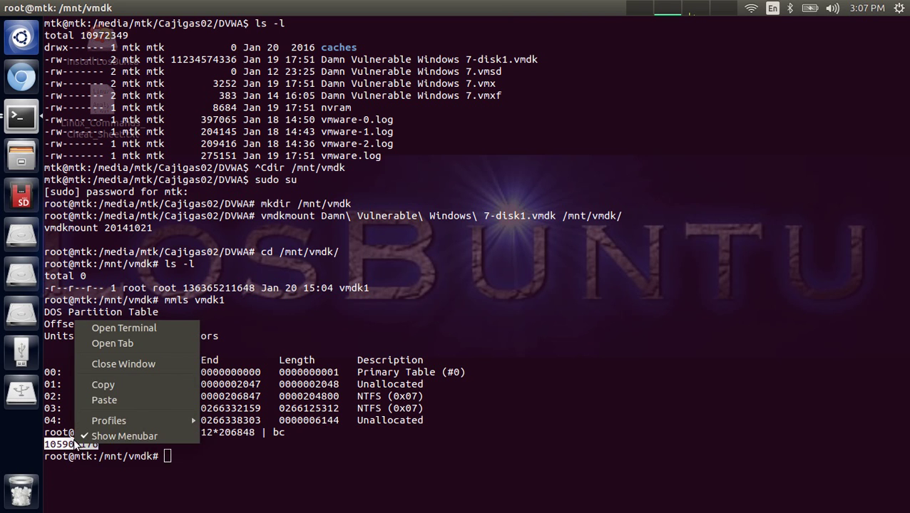
pyautogui.click(95, 390)
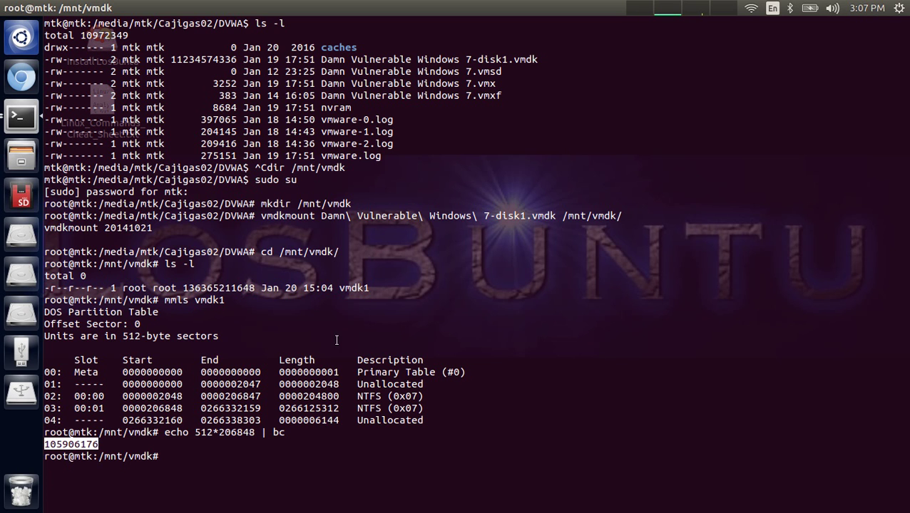
# - Create the mount point directory /mnt/raw with mkdir
pyautogui.doubleClick(368, 288)
pyautogui.click(358, 270)
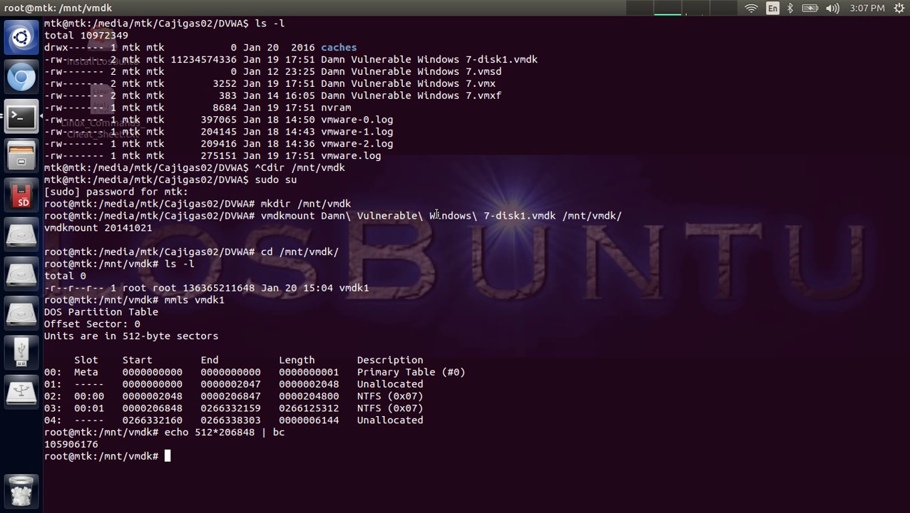
pyautogui.write('mkdir /mnt/raw')
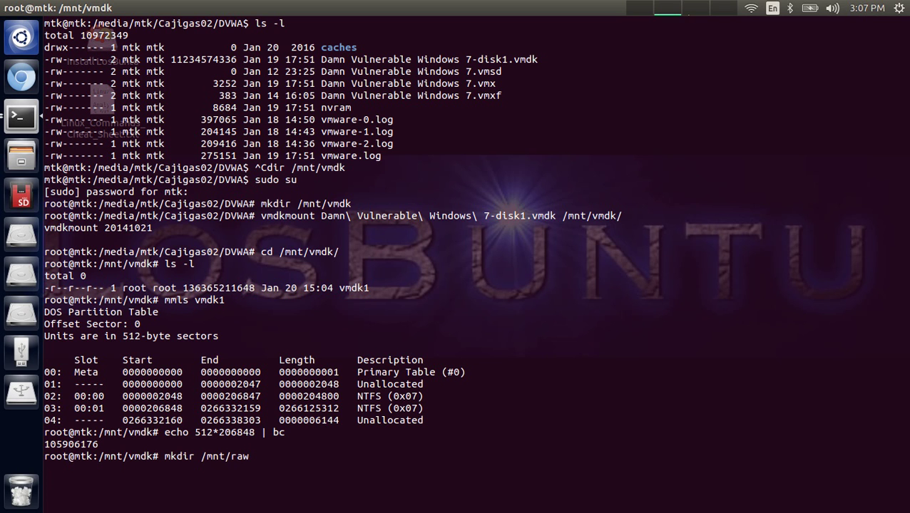
pyautogui.press('Return')
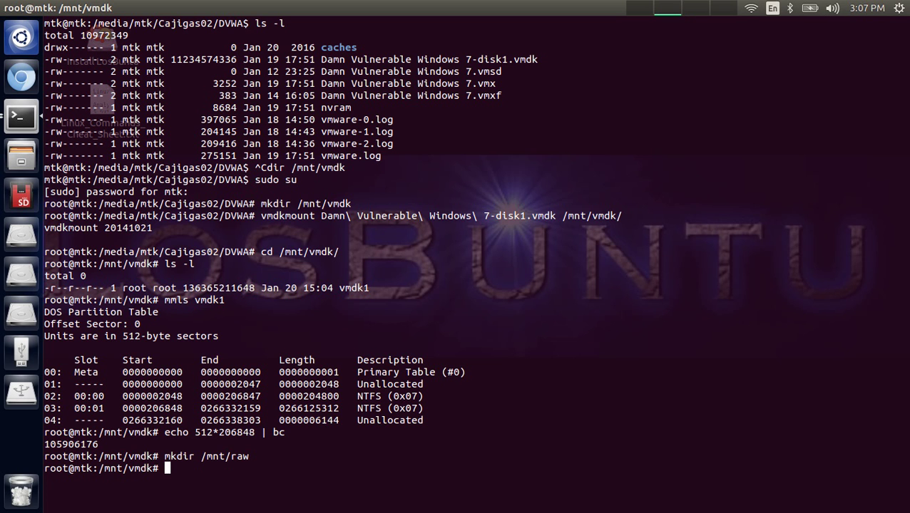
# - Clear the terminal and display the vmdk1 partition table again with mmls, adding a few empty prompt lines below it
pyautogui.write('clear')
pyautogui.press('Return')
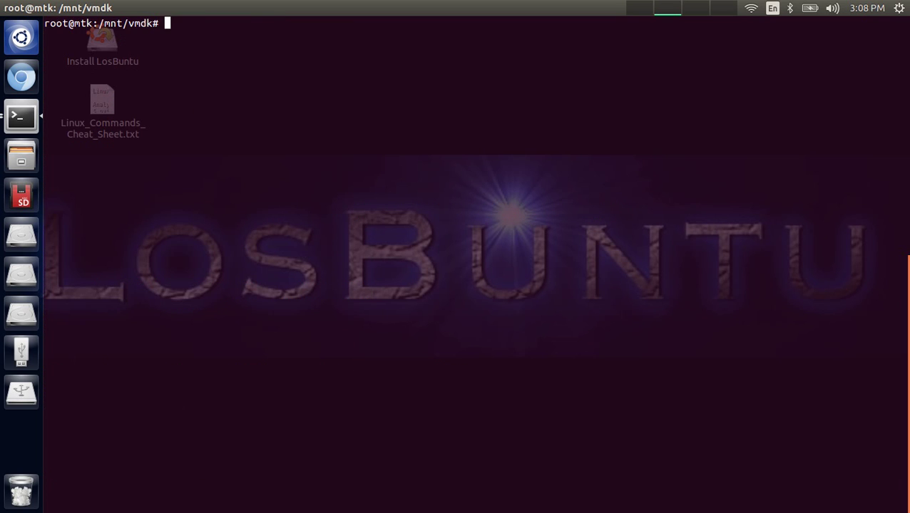
pyautogui.press('Up')
pyautogui.press('Up')
pyautogui.press('Up')
pyautogui.press('Up')
pyautogui.press('Return')
pyautogui.press('Return')
pyautogui.press('Return')
pyautogui.press('Return')
pyautogui.press('Return')
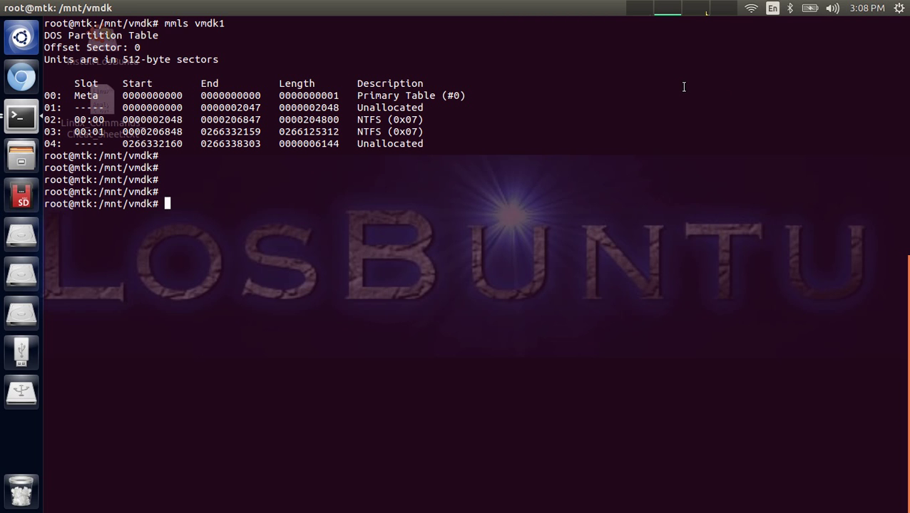
# - Mount vmdk1 on /mnt/raw/ with the mount options ro,offset=105906176, using the copied byte offset
pyautogui.write('mount -o ro')
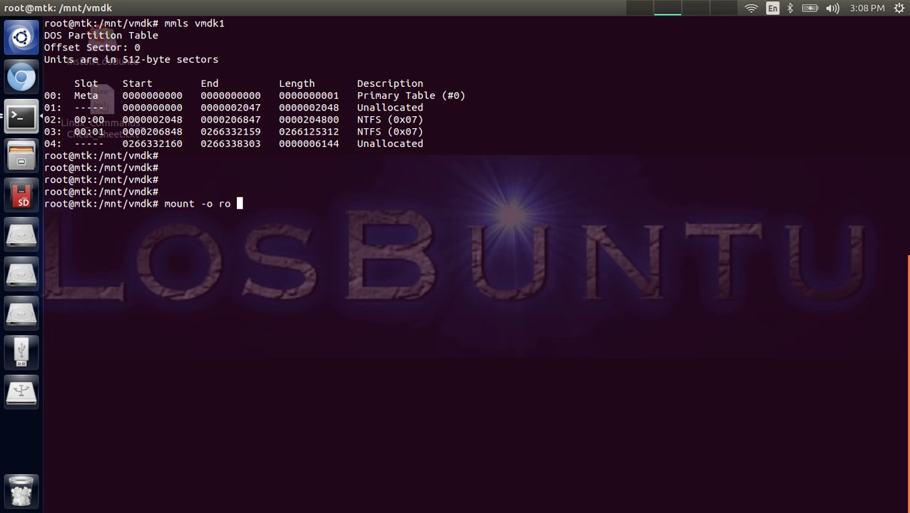
pyautogui.write('vmdk1 /mnt/raw/')
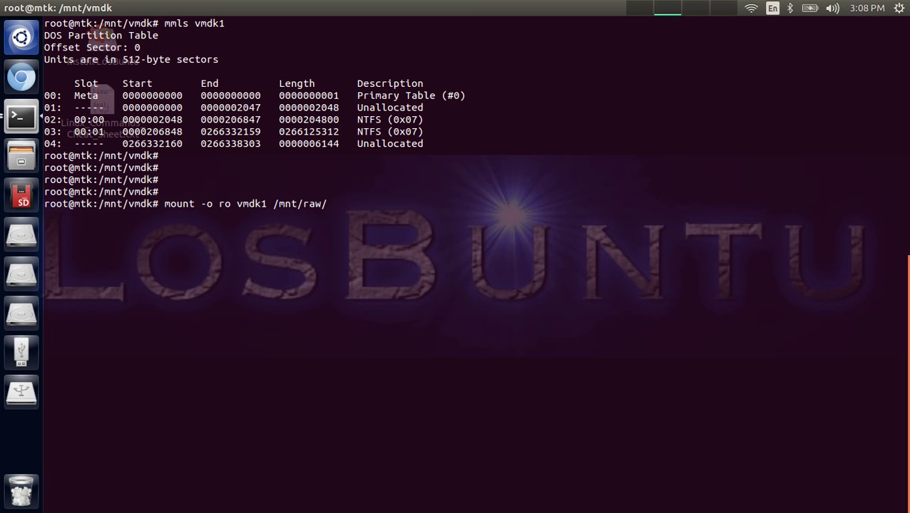
pyautogui.press('Left')
pyautogui.press('Left')
pyautogui.press('Left')
pyautogui.press('Left')
pyautogui.press('Left')
pyautogui.press('Left')
pyautogui.press('Left')
pyautogui.press('Left')
pyautogui.press('Left')
pyautogui.press('Left')
pyautogui.press('Left')
pyautogui.press('Left')
pyautogui.press('Left')
pyautogui.press('Left')
pyautogui.press('Left')
pyautogui.press('Left')
pyautogui.write(',')
pyautogui.write('offset')
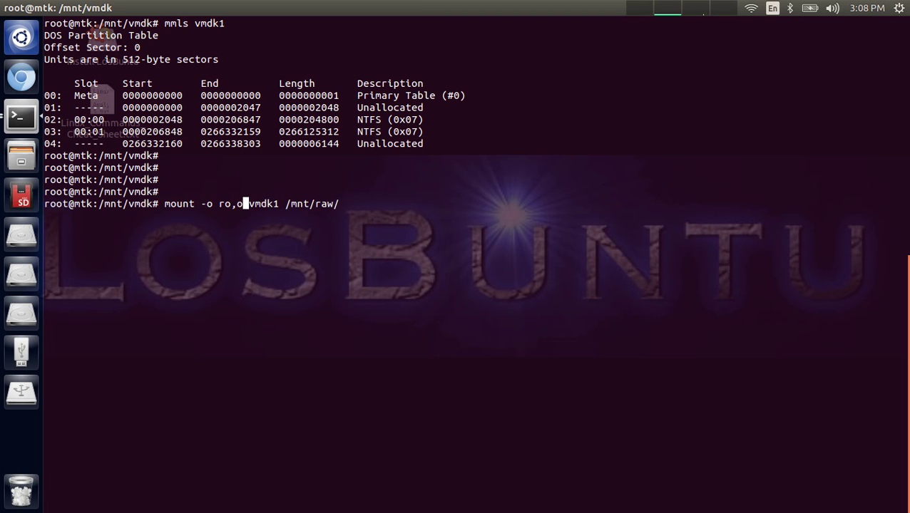
pyautogui.write('=')
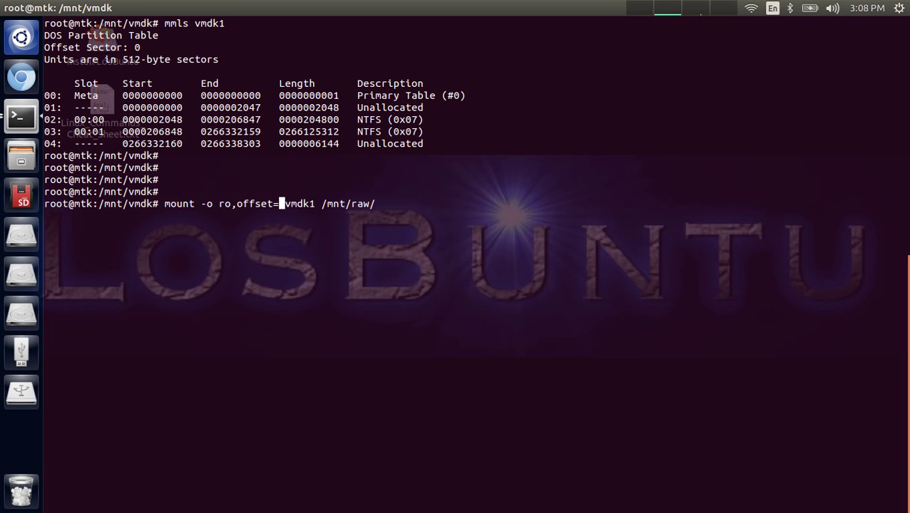
pyautogui.hotkey('ctrl', 'shift', 'v')
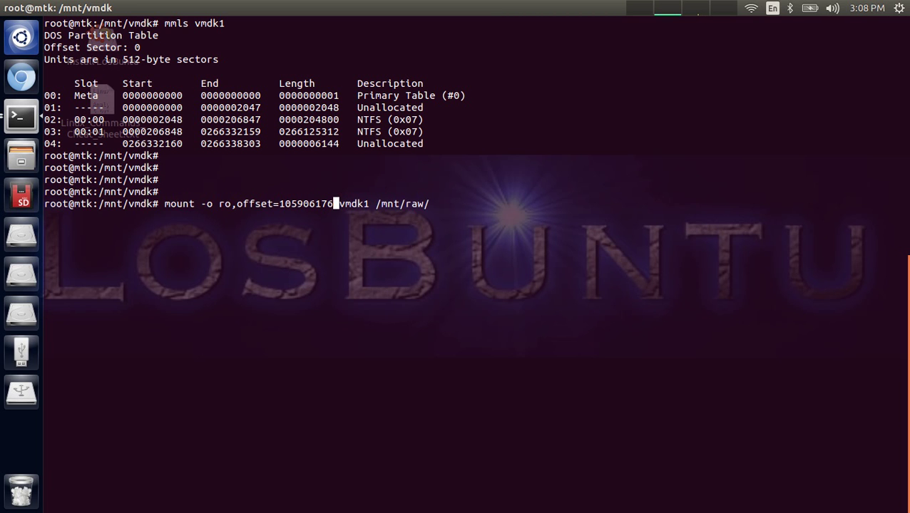
pyautogui.press('Right')
pyautogui.press('Right')
pyautogui.press('Right')
pyautogui.press('Right')
pyautogui.press('Right')
pyautogui.press('Right')
pyautogui.press('Right')
pyautogui.press('Right')
pyautogui.press('Right')
pyautogui.press('Right')
pyautogui.press('Right')
pyautogui.press('Right')
pyautogui.press('Right')
pyautogui.press('Right')
pyautogui.press('Right')
pyautogui.press('Right')
pyautogui.press('Return')
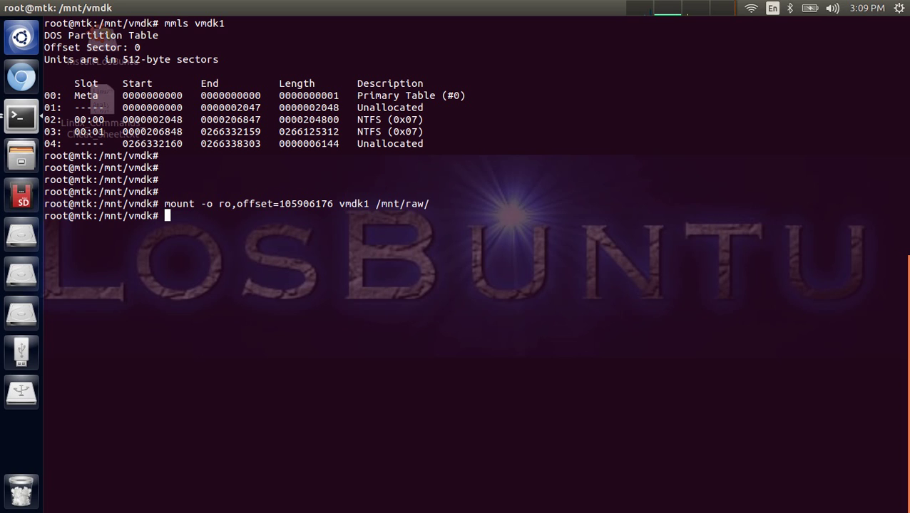
# - Change the working directory to /mnt/raw/ and list its contents in long format, checking the Users and Windows folders
pyautogui.write('cd /mnt/raw/')
pyautogui.press('Return')
pyautogui.write('ls -l')
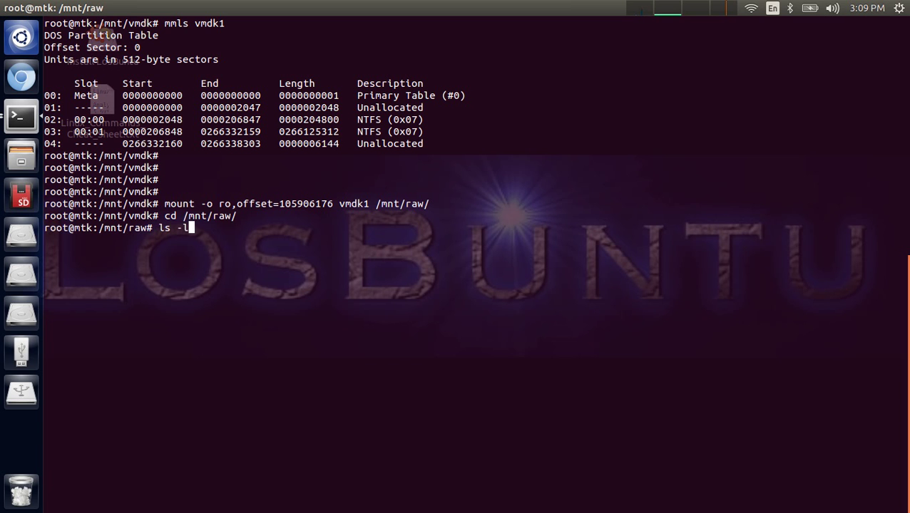
pyautogui.press('Return')
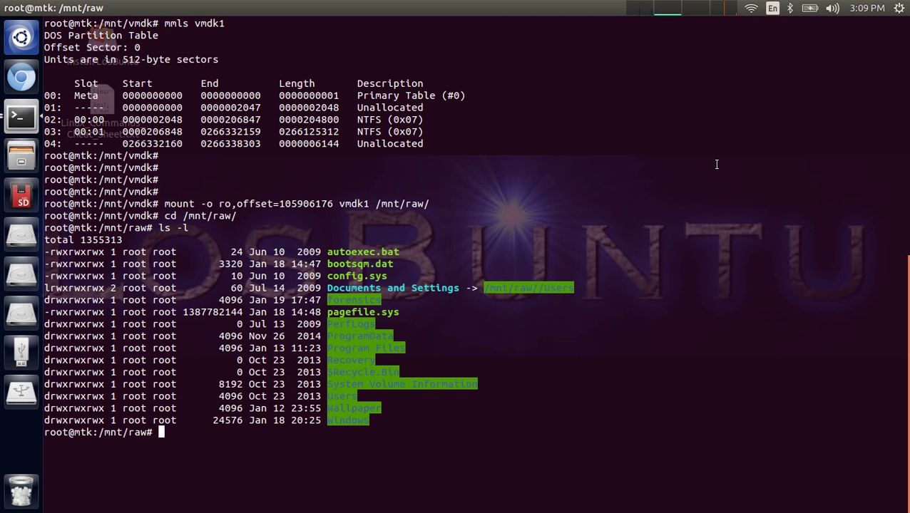
pyautogui.moveTo(358, 396); pyautogui.dragTo(328, 396)
pyautogui.moveTo(368, 421); pyautogui.dragTo(327, 420)
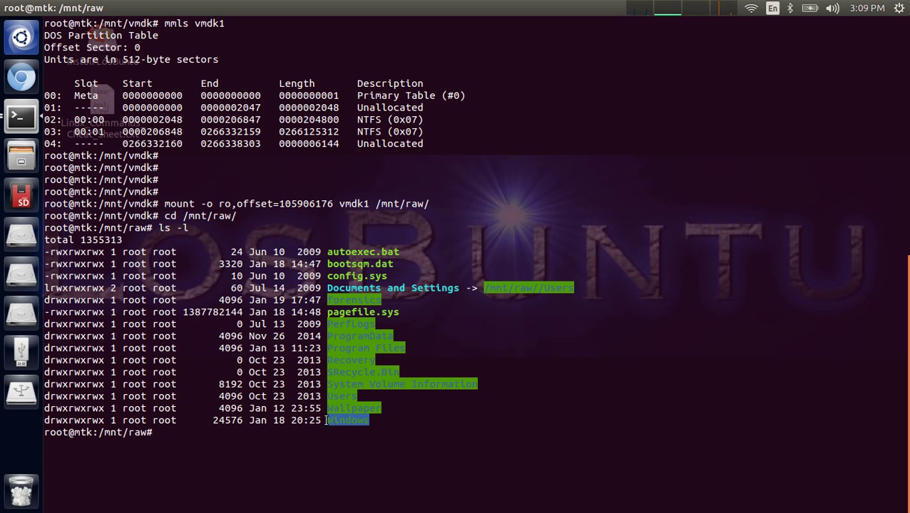
pyautogui.click(403, 317)
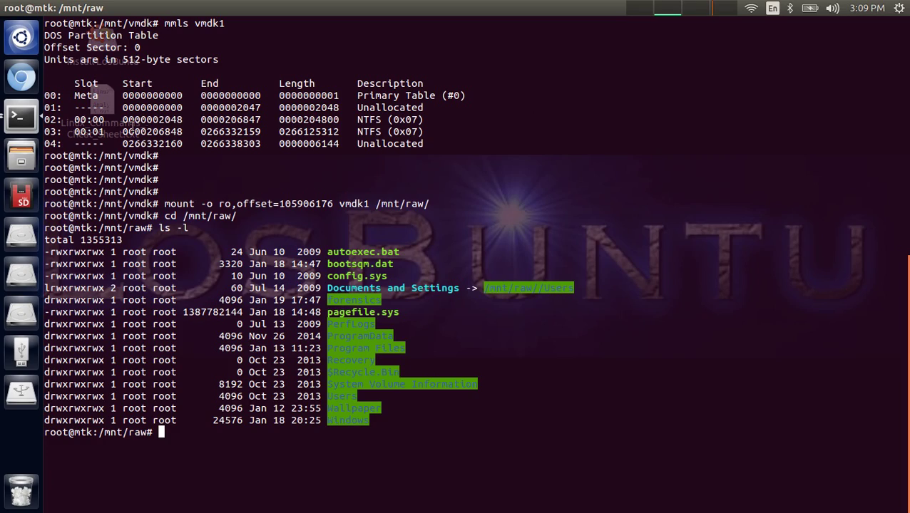
pyautogui.click(35, 119)
pyautogui.click(396, 313)
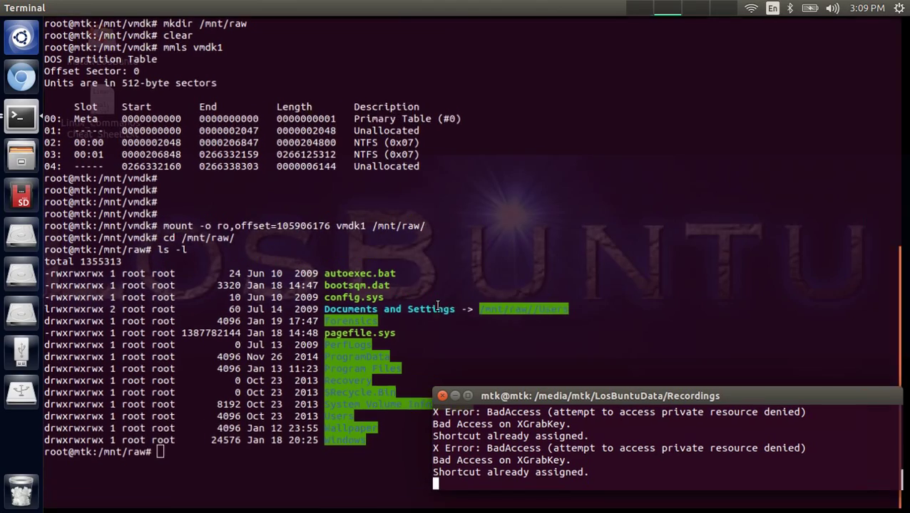